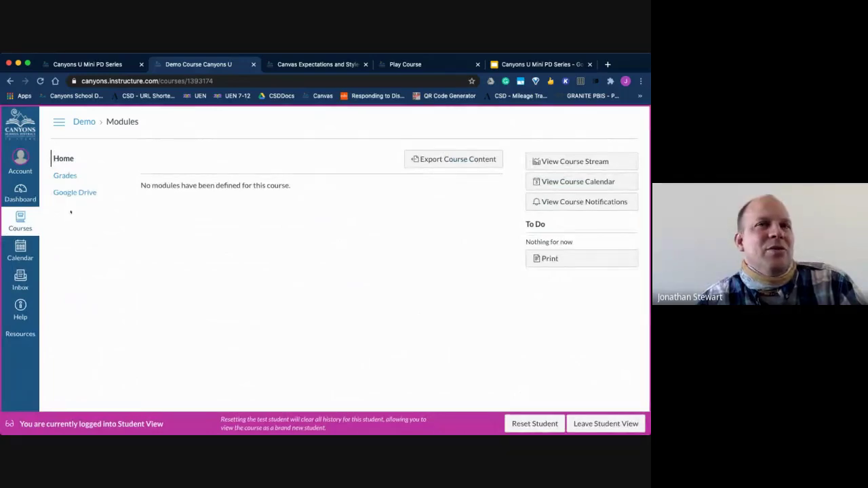
Step: Leave Student View and highlight "Creating Canvas Modules" on the Canvas Set up & Imports slide in Google Slides
{"action": "left_click", "coordinate": [578, 425]}
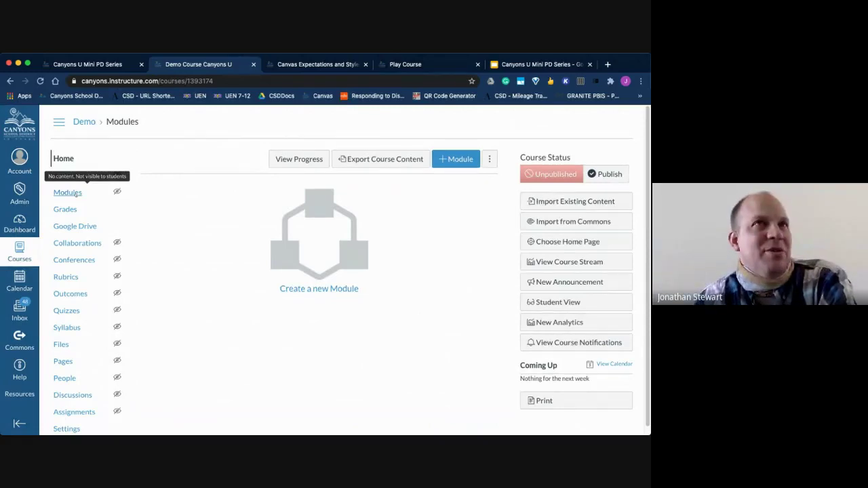
{"action": "left_click", "coordinate": [541, 63]}
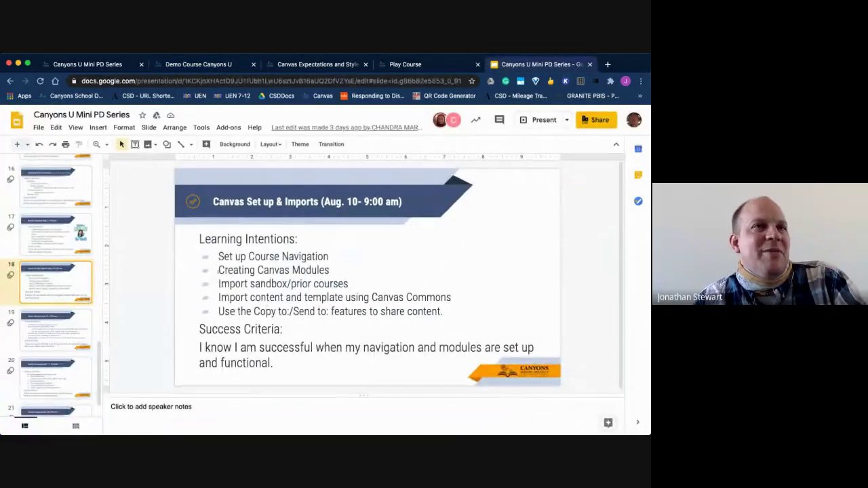
{"action": "left_click_drag", "start_coordinate": [218, 270], "coordinate": [331, 270]}
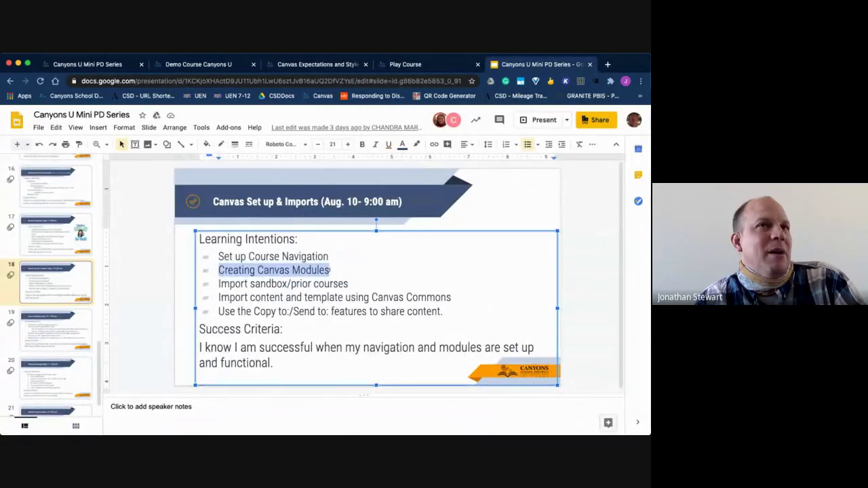
{"action": "left_click", "coordinate": [331, 270]}
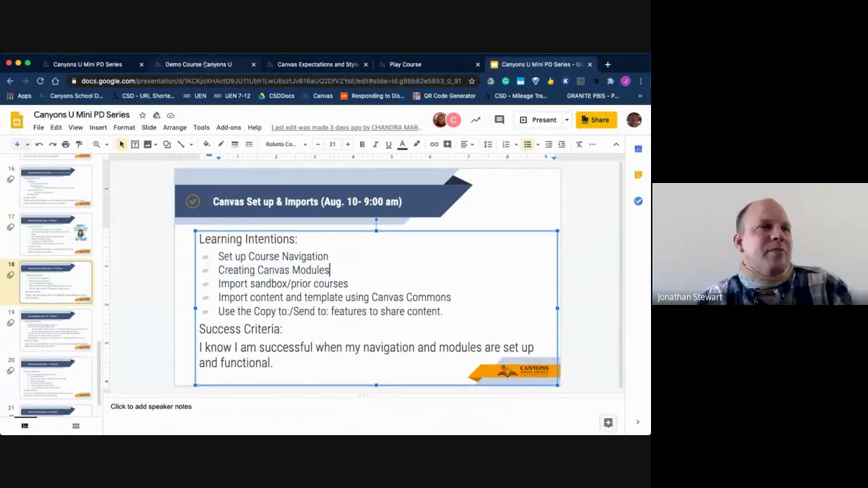
Step: Return to the Canvas demo course and add a module named "Week 1" on its Modules page
{"action": "left_click", "coordinate": [204, 64]}
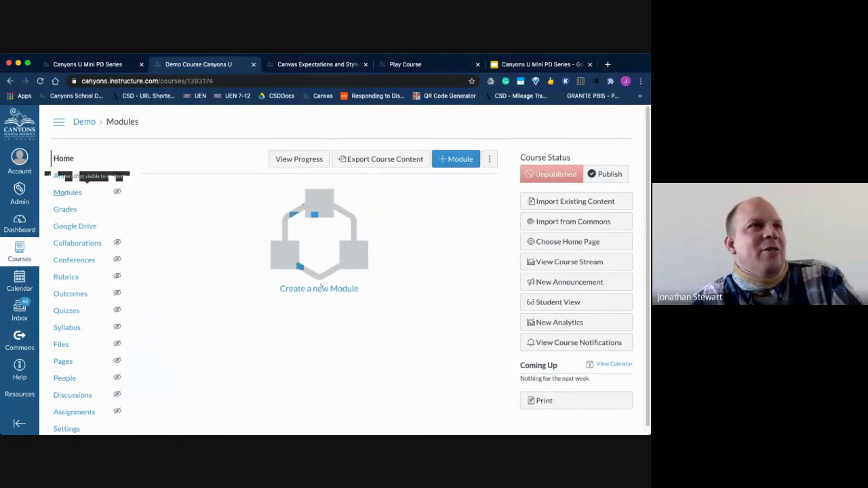
{"action": "left_click", "coordinate": [69, 194]}
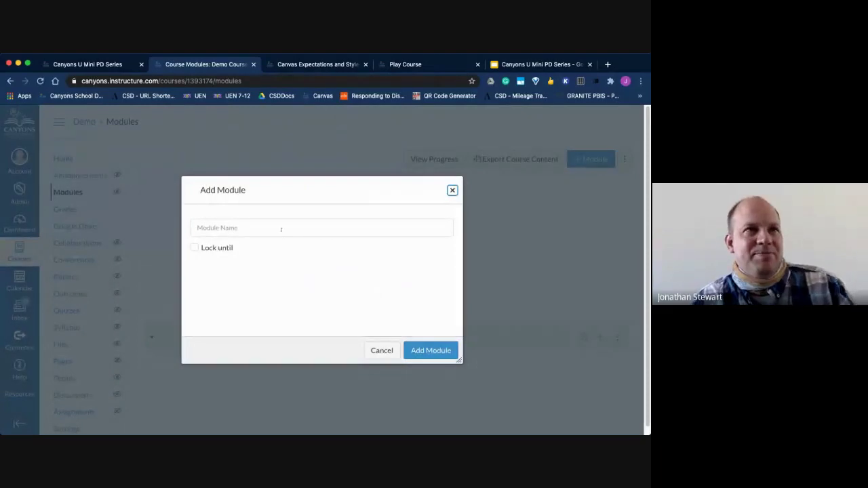
{"action": "left_click", "coordinate": [277, 228]}
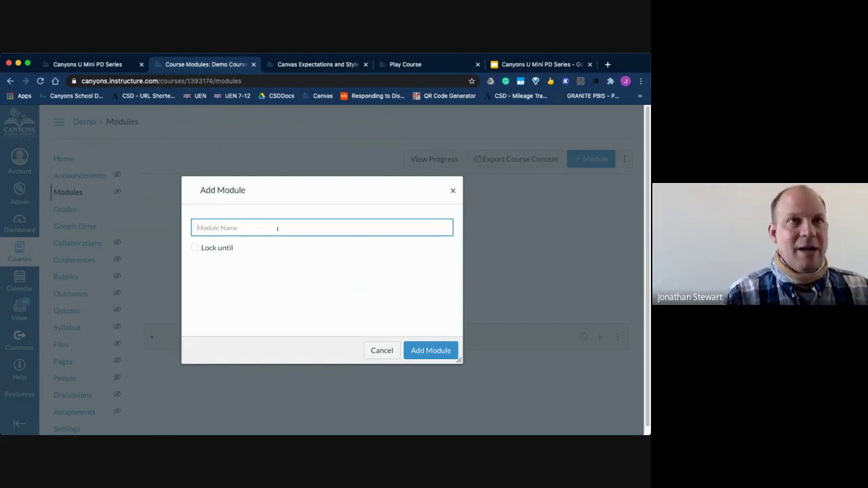
{"action": "type", "text": "Weee"}
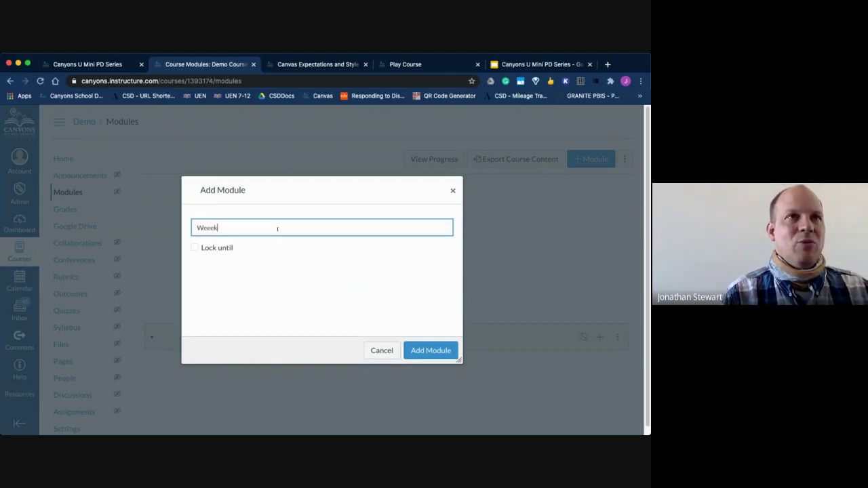
{"action": "key", "text": "BackSpace"}
{"action": "type", "text": "k 1"}
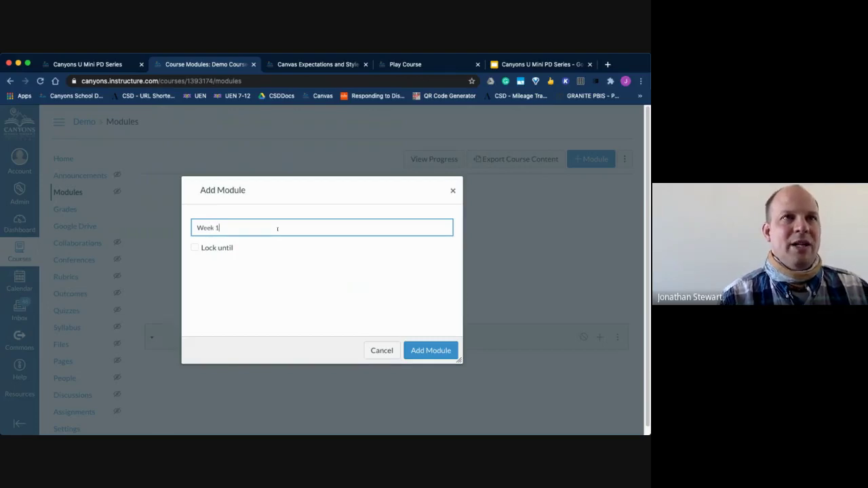
{"action": "left_click", "coordinate": [431, 350]}
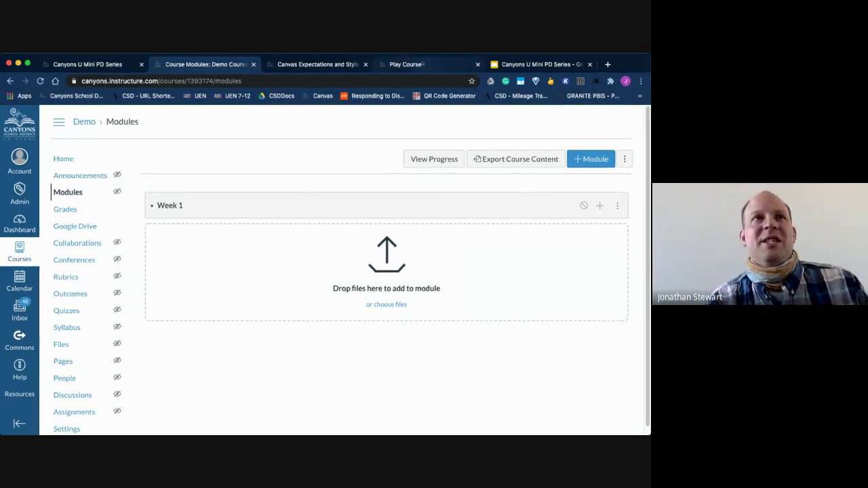
Step: Open Import Existing Content from the demo course's home page and set the content type to Copy a Canvas Course
{"action": "left_click", "coordinate": [407, 64]}
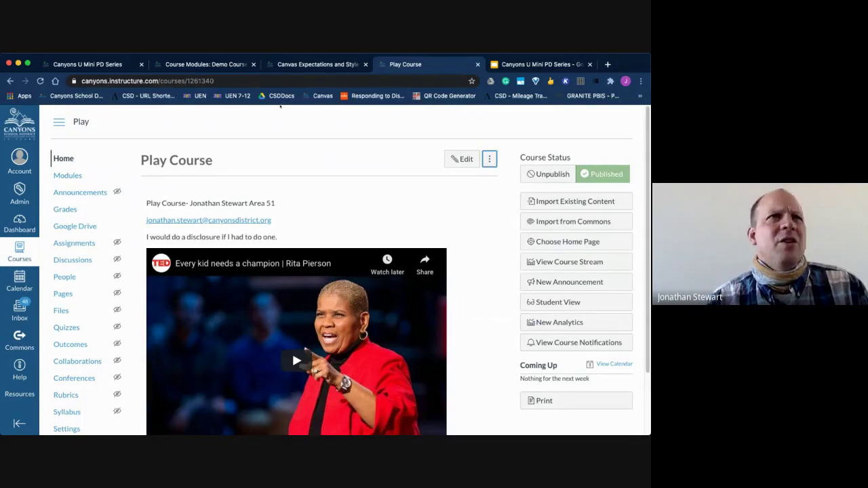
{"action": "left_click", "coordinate": [209, 64]}
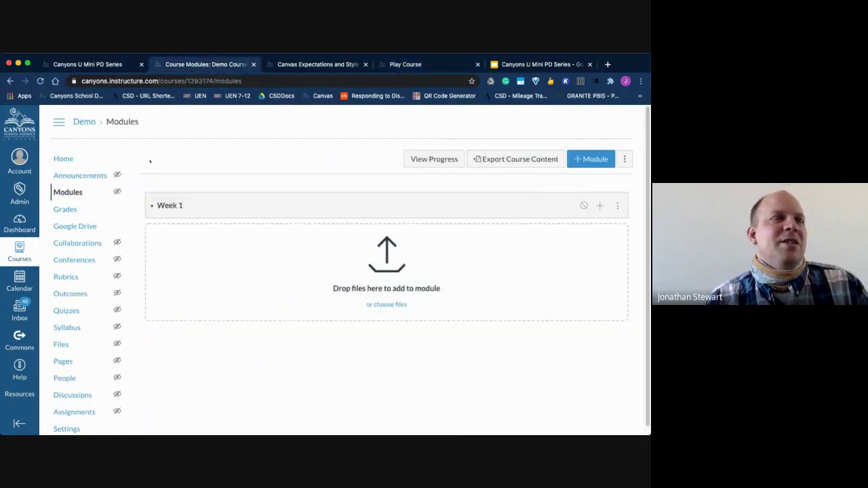
{"action": "left_click", "coordinate": [63, 158]}
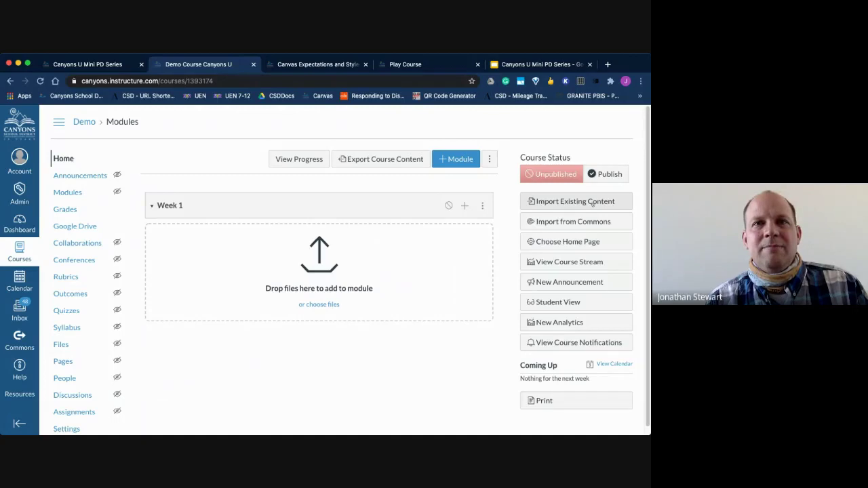
{"action": "scroll", "coordinate": [84, 312], "scroll_direction": "down", "scroll_amount": 1}
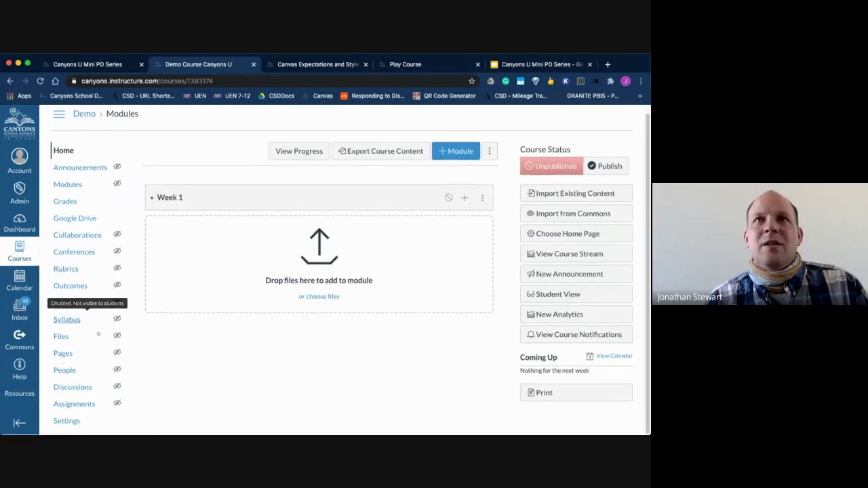
{"action": "left_click", "coordinate": [566, 194]}
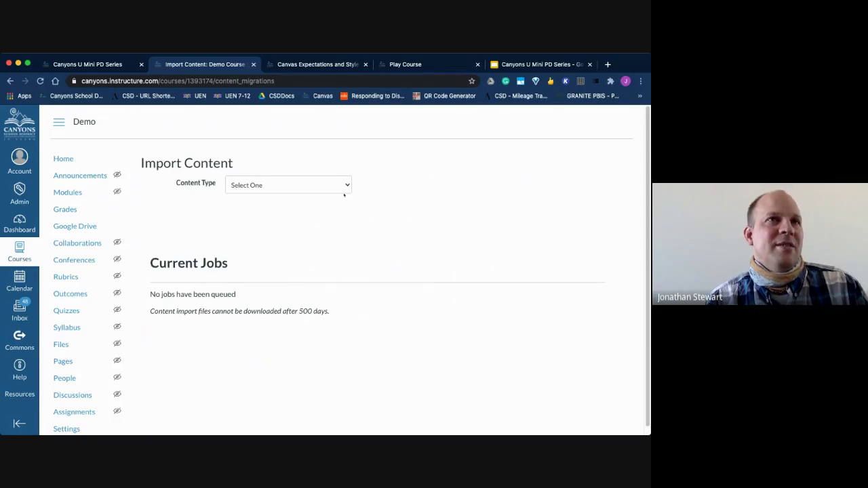
{"action": "left_click", "coordinate": [344, 195]}
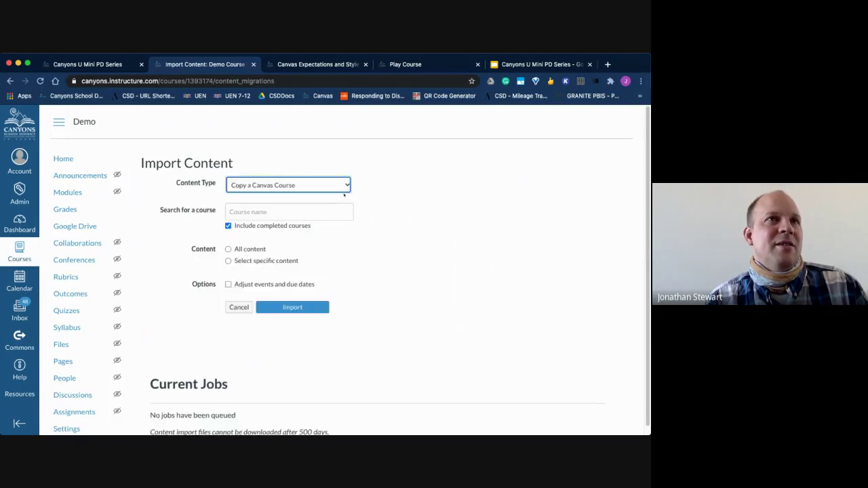
Step: Search for "Play Course" and choose it as the course to copy from, checking the original course's home page
{"action": "left_click", "coordinate": [269, 215]}
{"action": "type", "text": "Pl"}
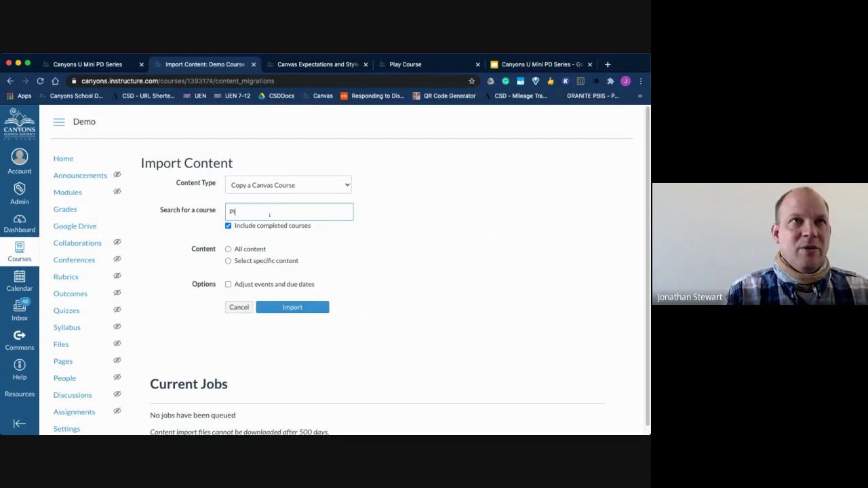
{"action": "type", "text": "ay Course"}
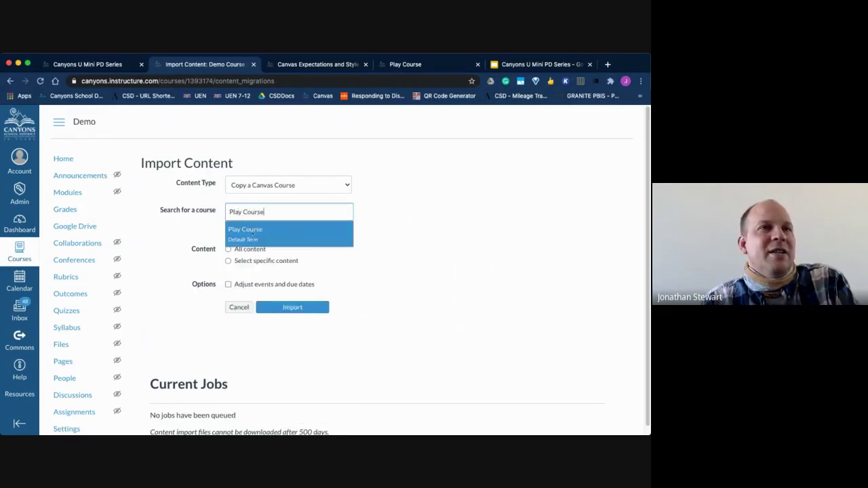
{"action": "left_click", "coordinate": [253, 232]}
{"action": "left_click", "coordinate": [428, 65]}
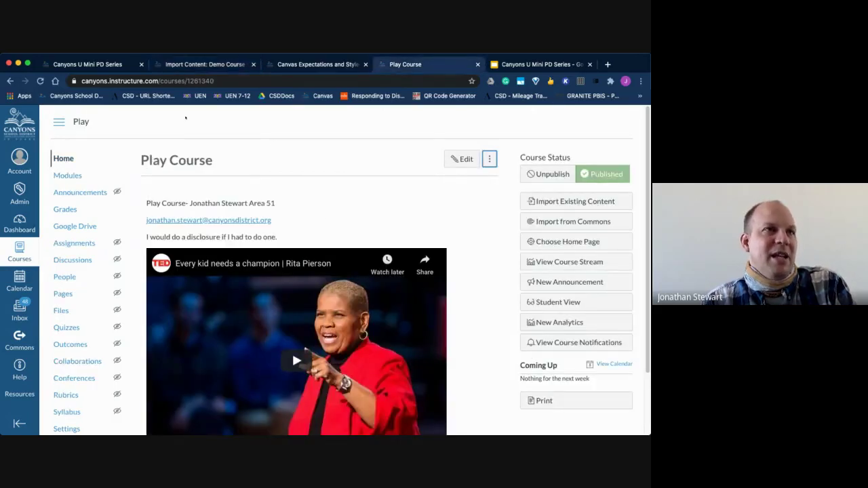
{"action": "left_click", "coordinate": [204, 65]}
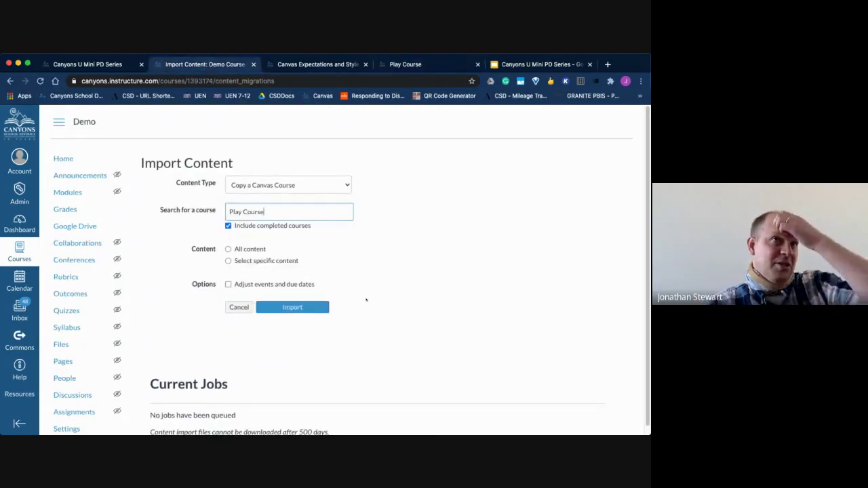
Step: Set the import to Select specific content instead of All content and start the Play Course import
{"action": "left_click", "coordinate": [228, 250]}
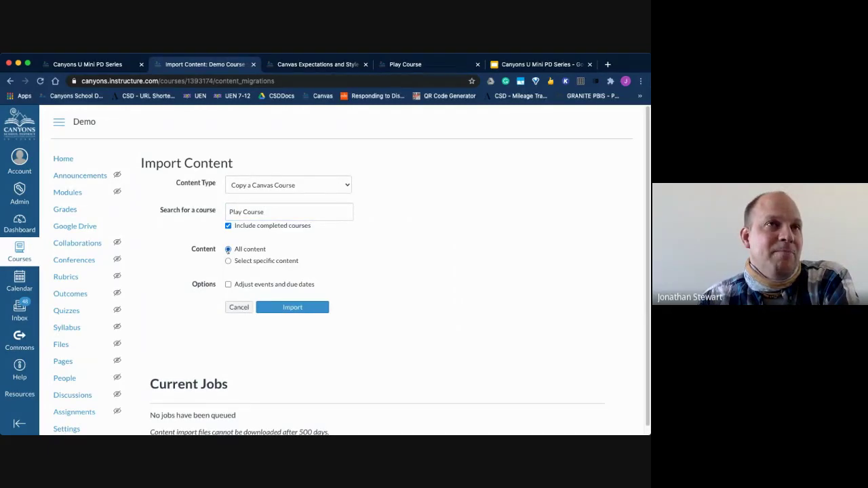
{"action": "left_click", "coordinate": [228, 261]}
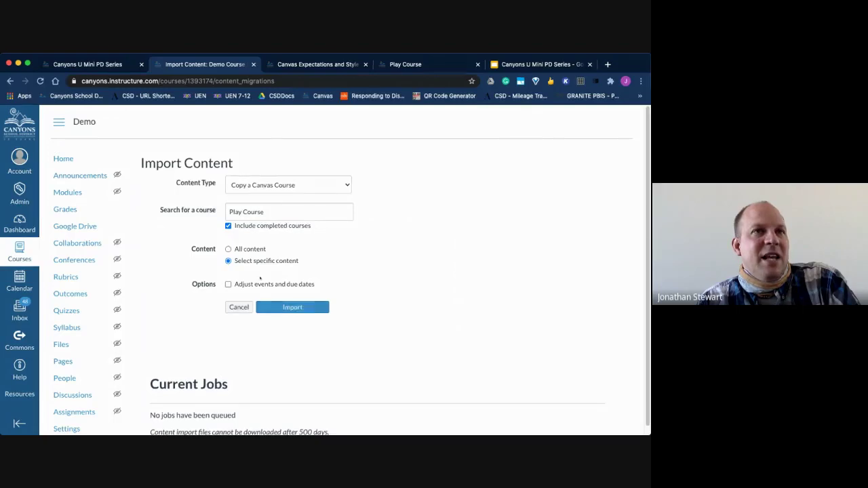
{"action": "left_click", "coordinate": [229, 249]}
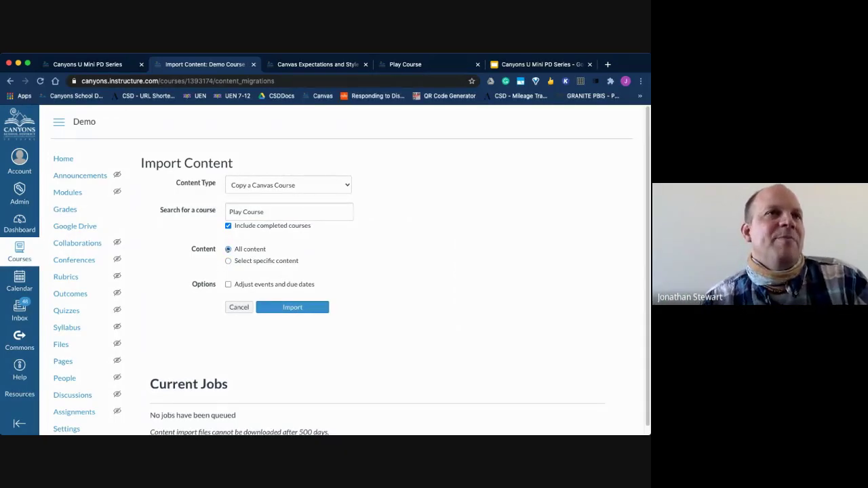
{"action": "left_click", "coordinate": [282, 261]}
{"action": "left_click", "coordinate": [291, 308]}
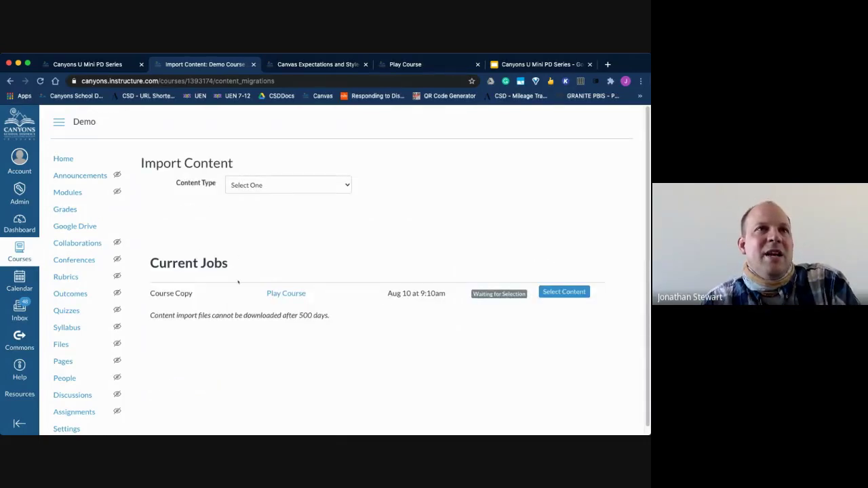
Step: Select the six modules from Module 07: Body Systems through Module 10: Body Systems and Body Image Proctored Final, and confirm the content selection
{"action": "left_click", "coordinate": [564, 291]}
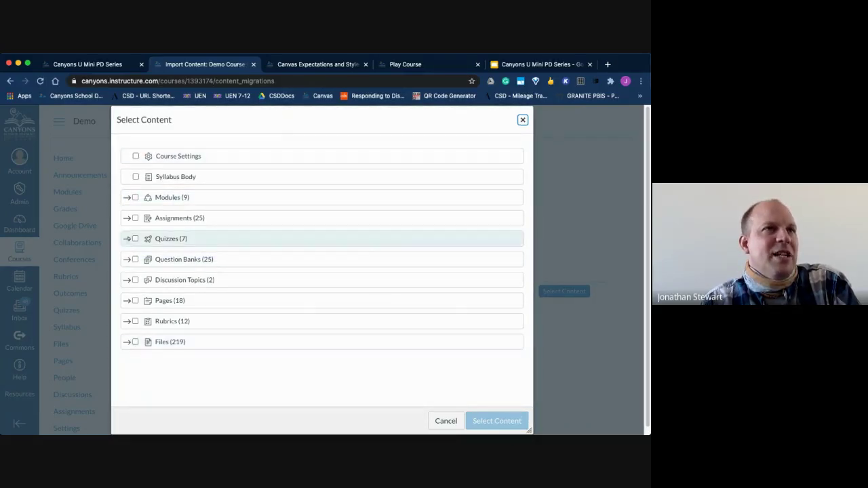
{"action": "left_click", "coordinate": [128, 198]}
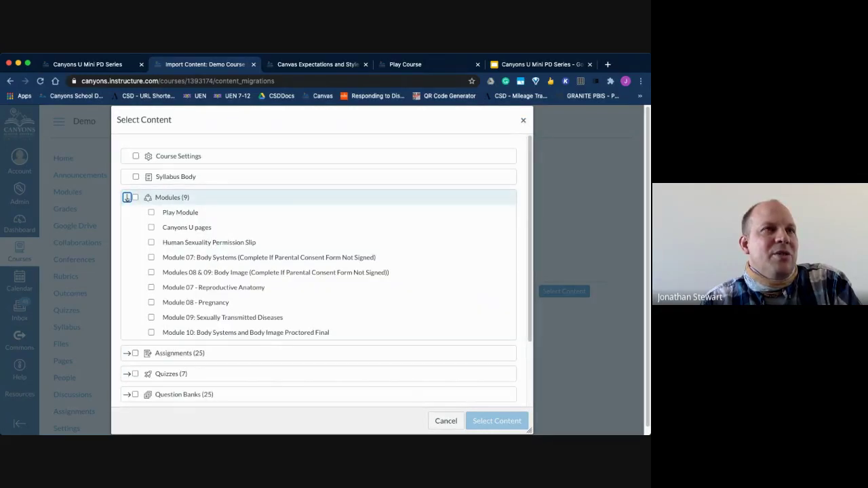
{"action": "left_click", "coordinate": [151, 258]}
{"action": "left_click", "coordinate": [152, 273]}
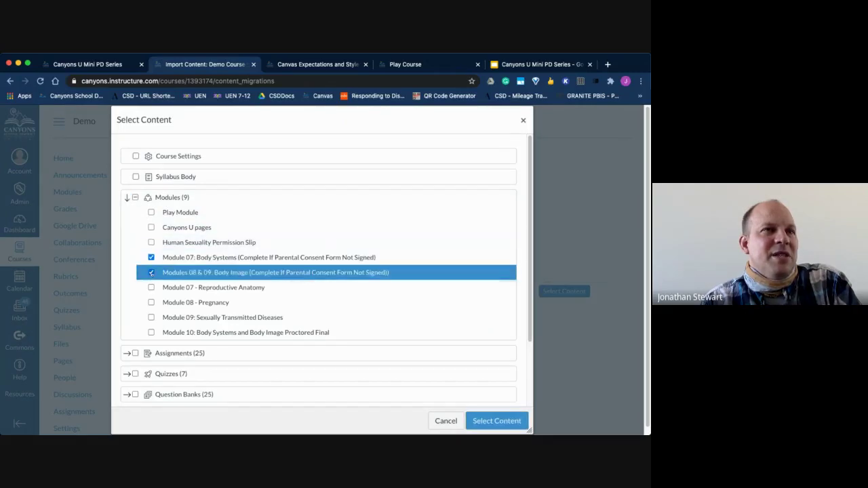
{"action": "left_click", "coordinate": [151, 288]}
{"action": "left_click", "coordinate": [151, 302]}
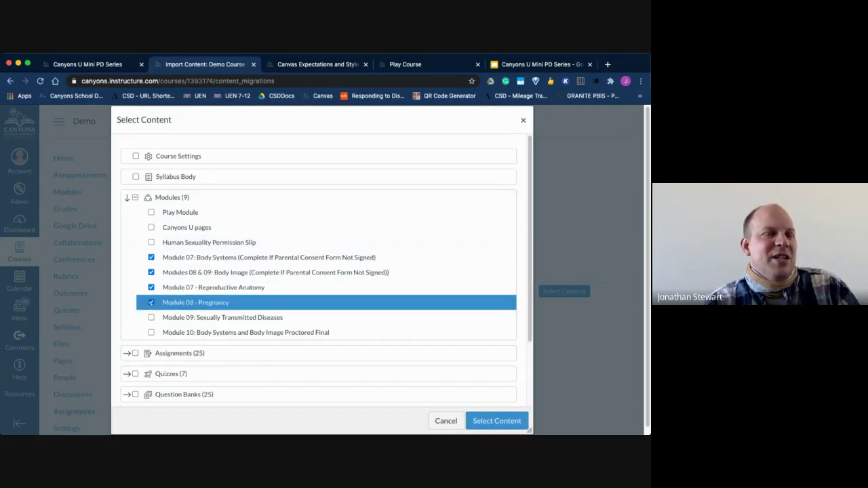
{"action": "left_click", "coordinate": [152, 317]}
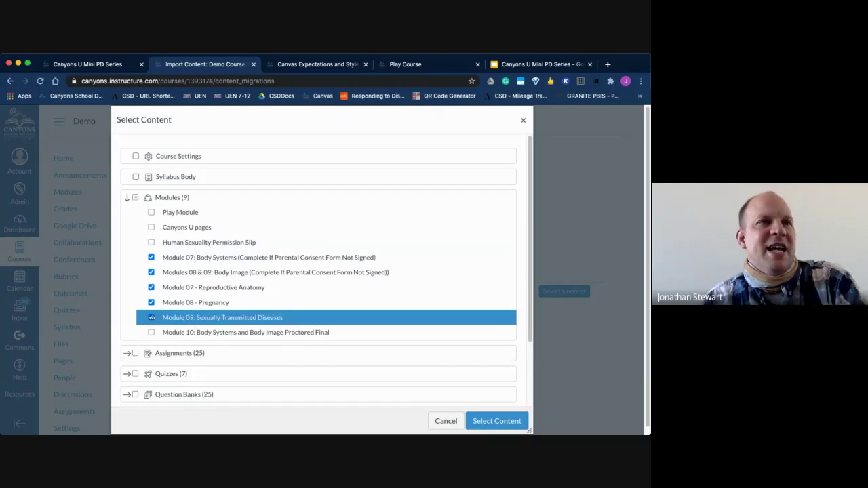
{"action": "left_click", "coordinate": [151, 332]}
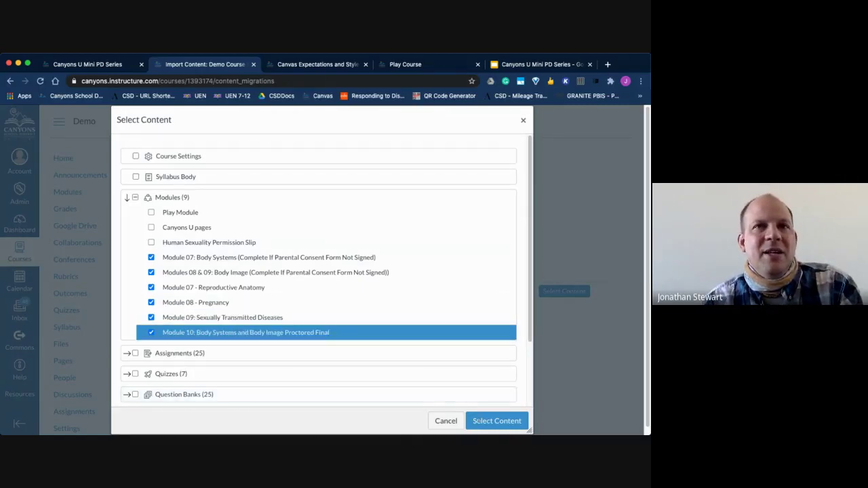
{"action": "left_click", "coordinate": [497, 421]}
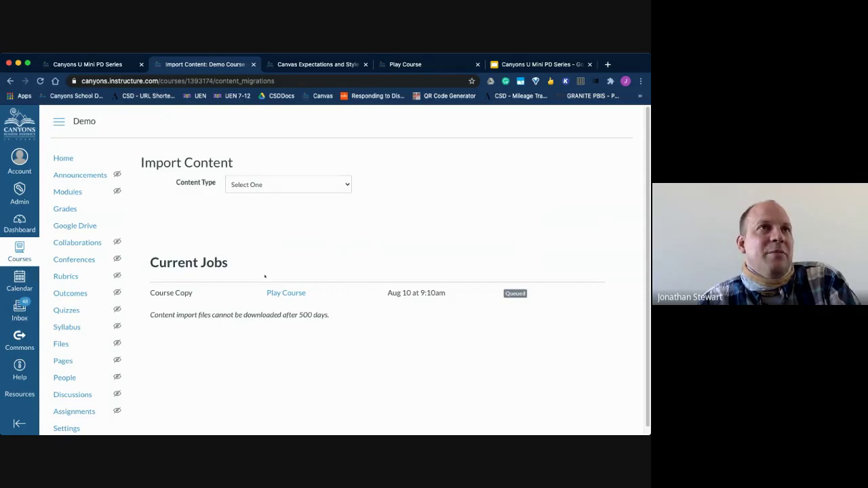
Step: Review the learning intentions on the Google Slides agenda and check the progress of the Play Course import job
{"action": "left_click", "coordinate": [521, 64]}
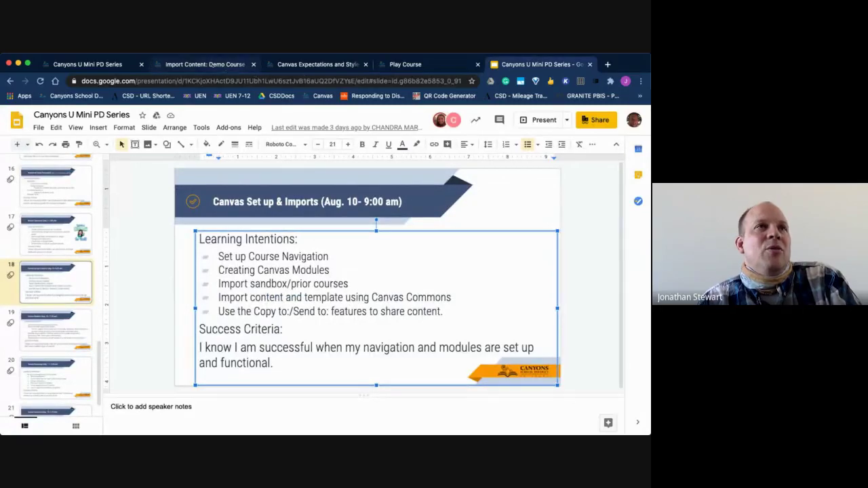
{"action": "left_click", "coordinate": [218, 64]}
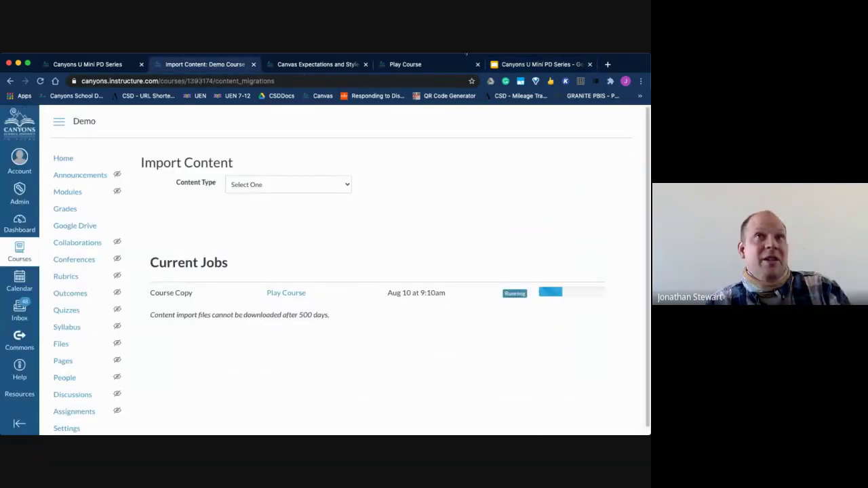
{"action": "left_click", "coordinate": [542, 64]}
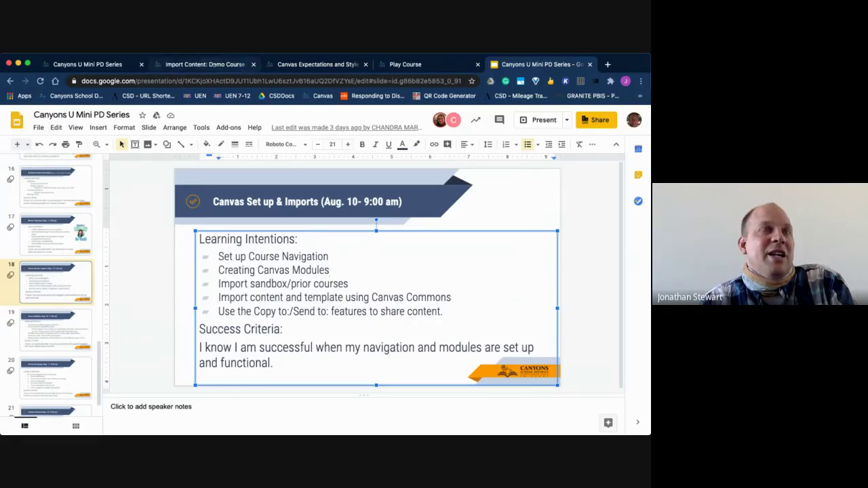
{"action": "left_click", "coordinate": [213, 64]}
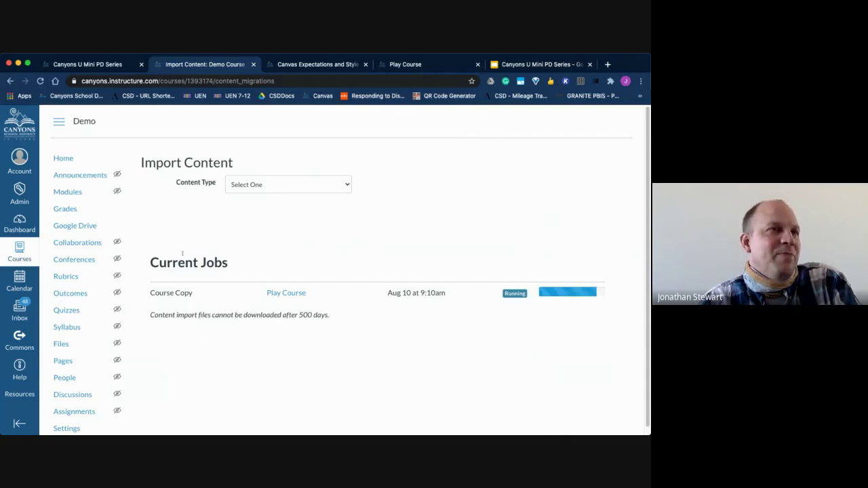
Step: Highlight the "Import content and template using Canvas Commons" learning intention in Google Slides, then return to Canvas to check the import job
{"action": "left_click", "coordinate": [539, 64]}
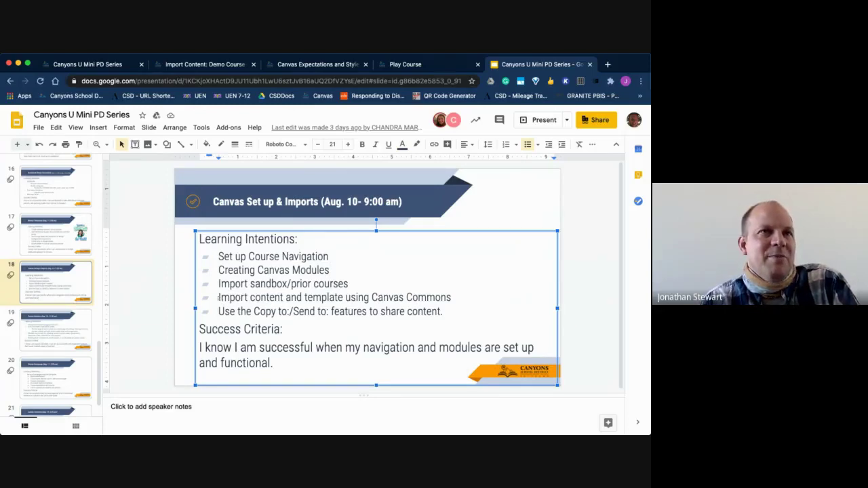
{"action": "left_click_drag", "start_coordinate": [218, 297], "coordinate": [476, 295]}
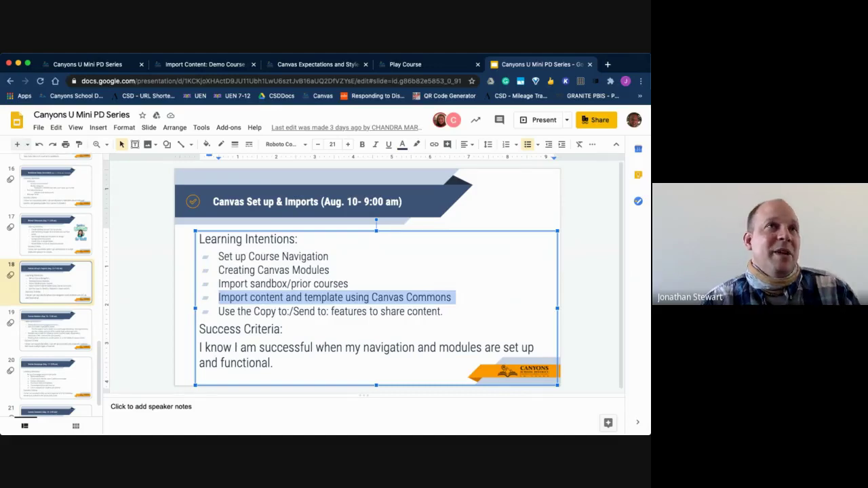
{"action": "left_click", "coordinate": [202, 66]}
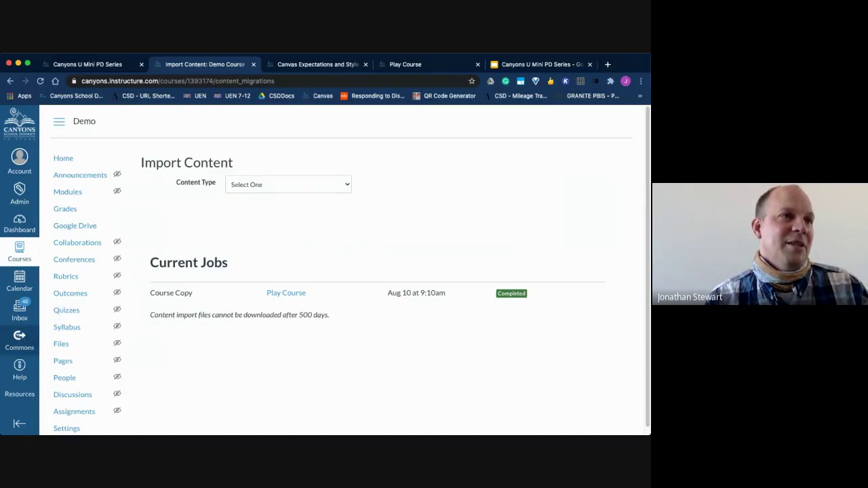
Step: Search Canvas Commons for "canyons template" and open the Canvas Course Template - Professional Development #1 resource
{"action": "left_click", "coordinate": [19, 339]}
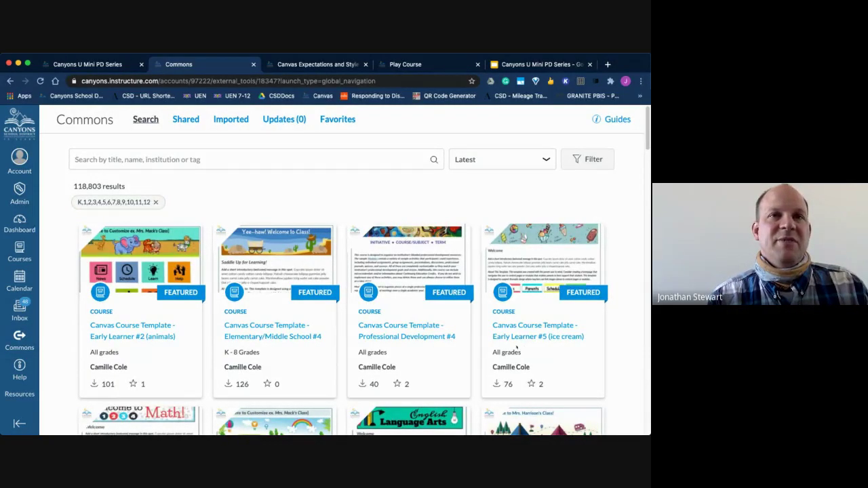
{"action": "scroll", "coordinate": [422, 347], "scroll_direction": "down", "scroll_amount": 5}
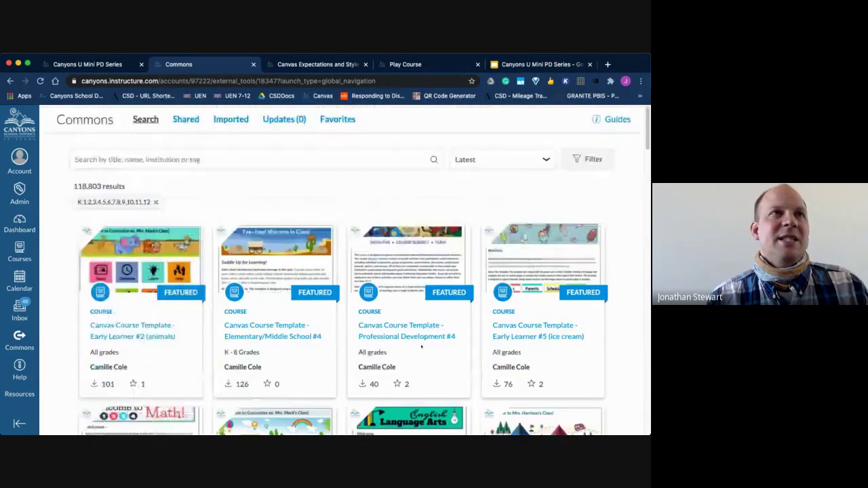
{"action": "left_click", "coordinate": [229, 160]}
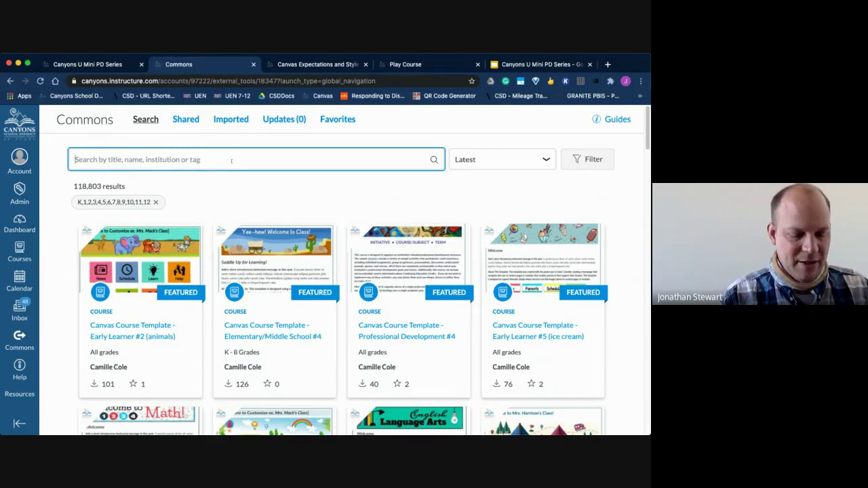
{"action": "type", "text": "canyons"}
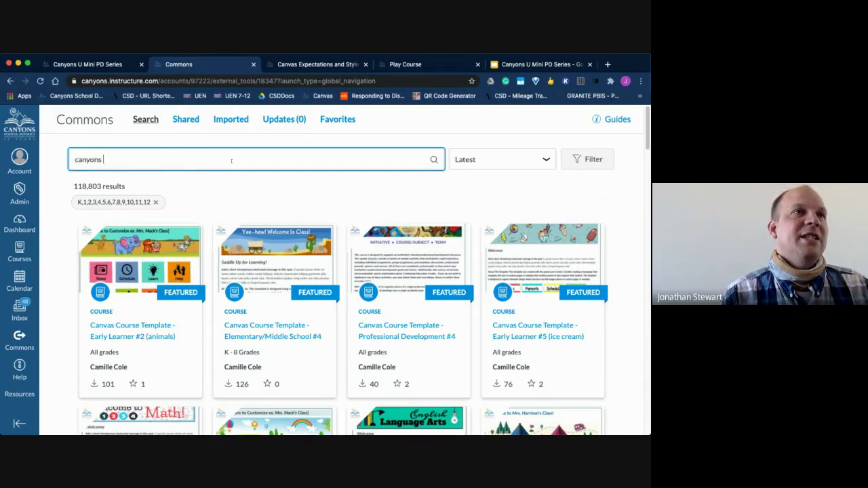
{"action": "key", "text": "Return"}
{"action": "type", "text": "template"}
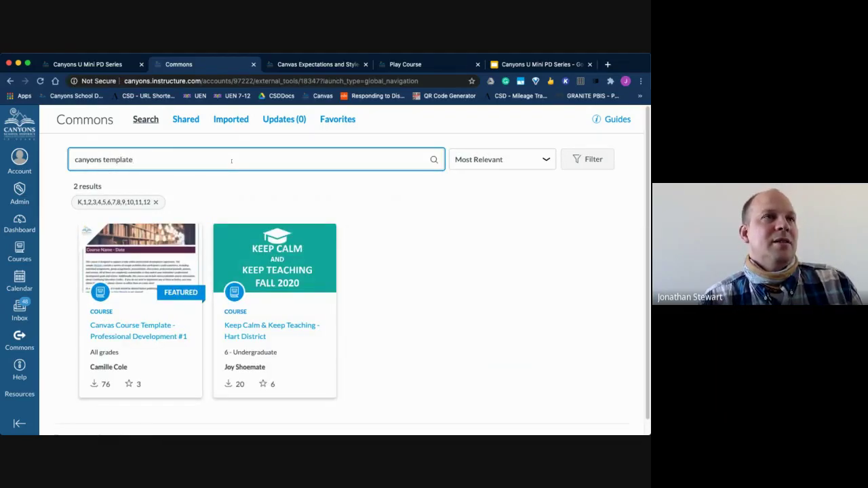
{"action": "left_click", "coordinate": [142, 331]}
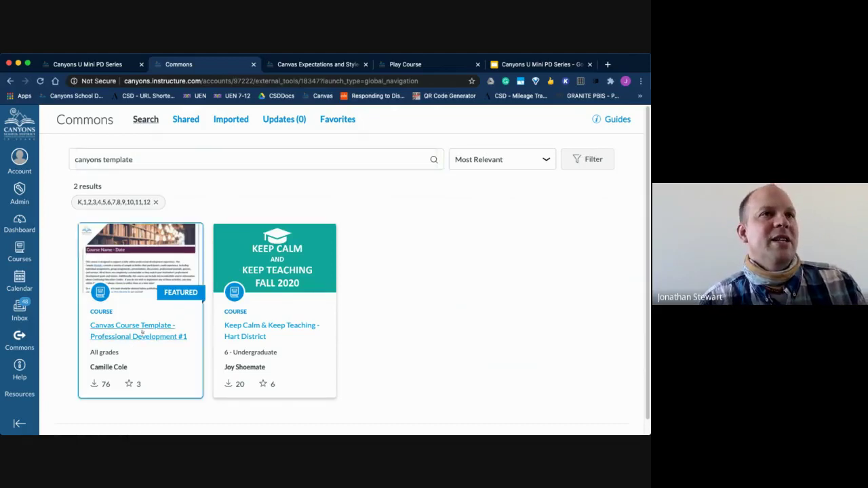